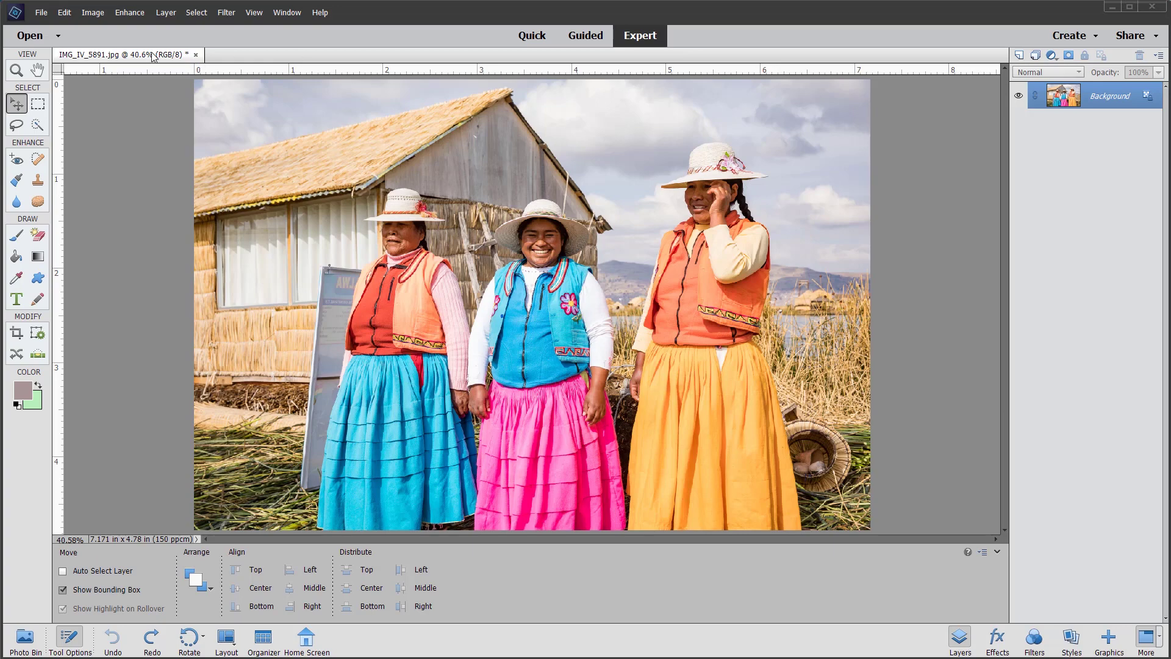
pyautogui.click(130, 12)
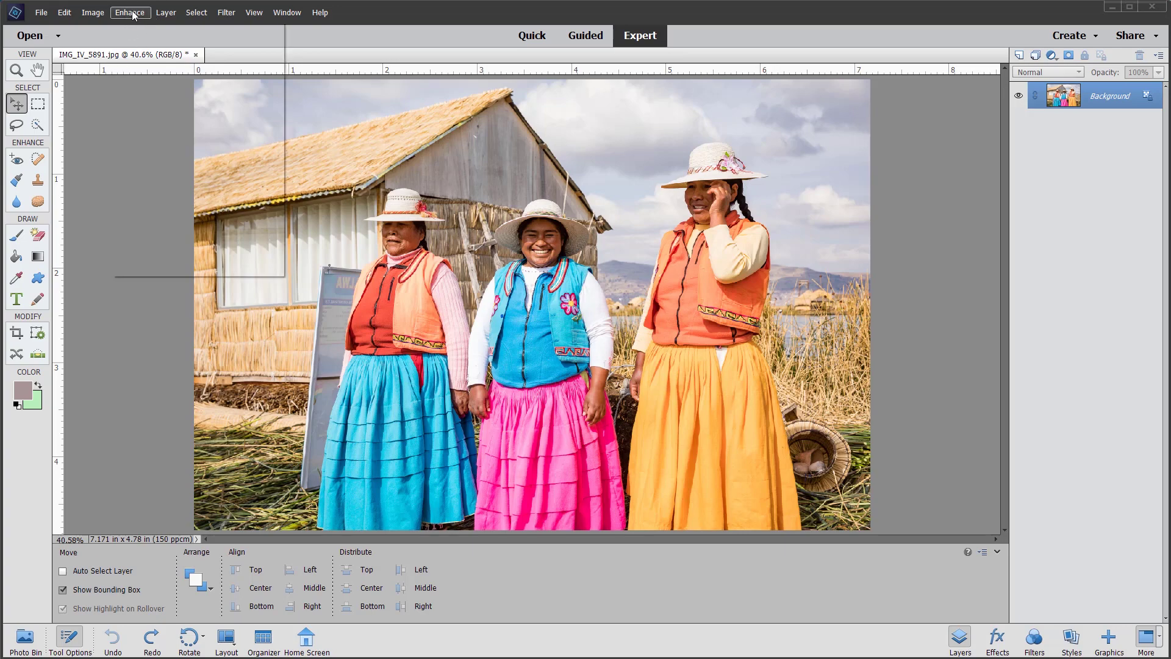
pyautogui.moveTo(141, 138)
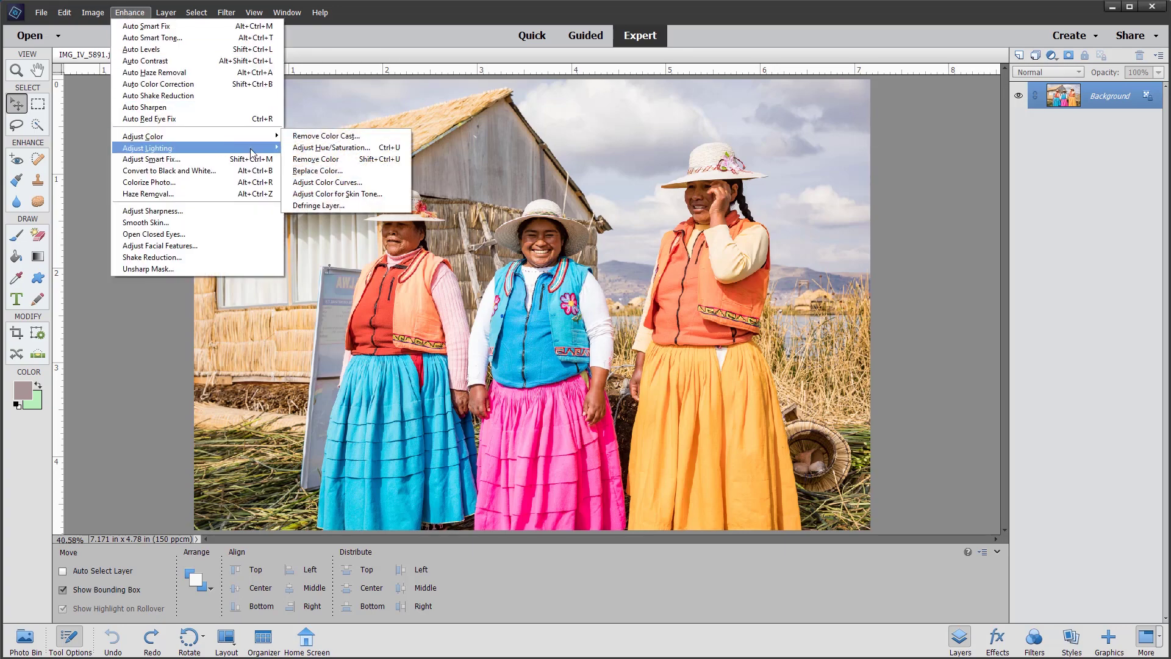
pyautogui.click(324, 171)
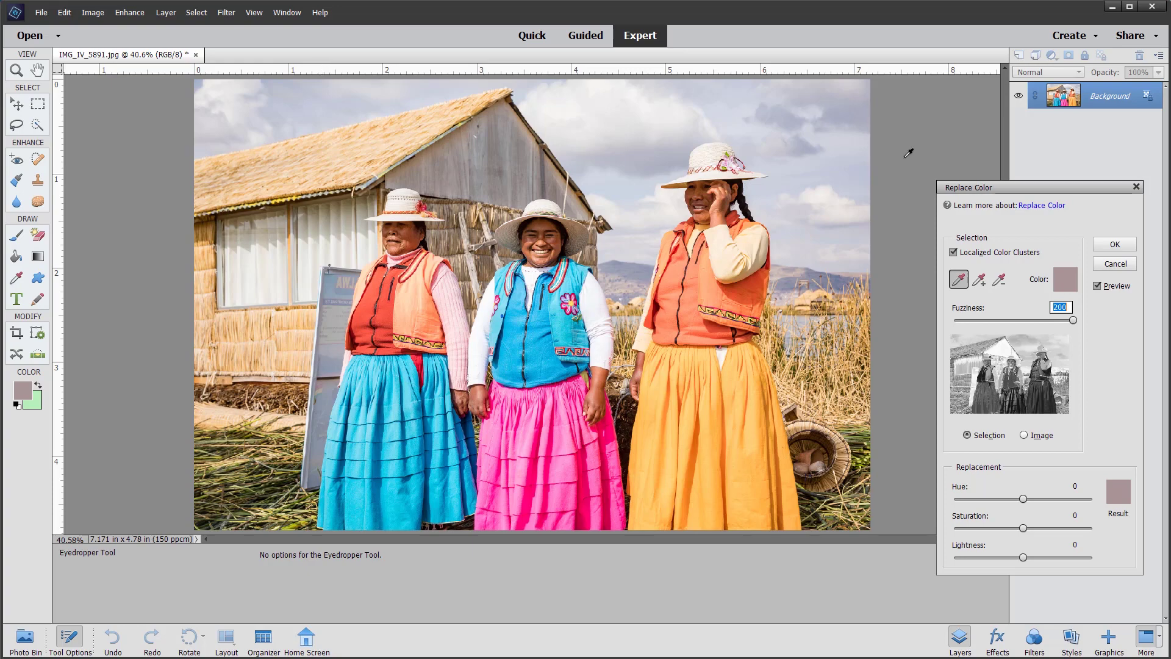
pyautogui.click(1136, 187)
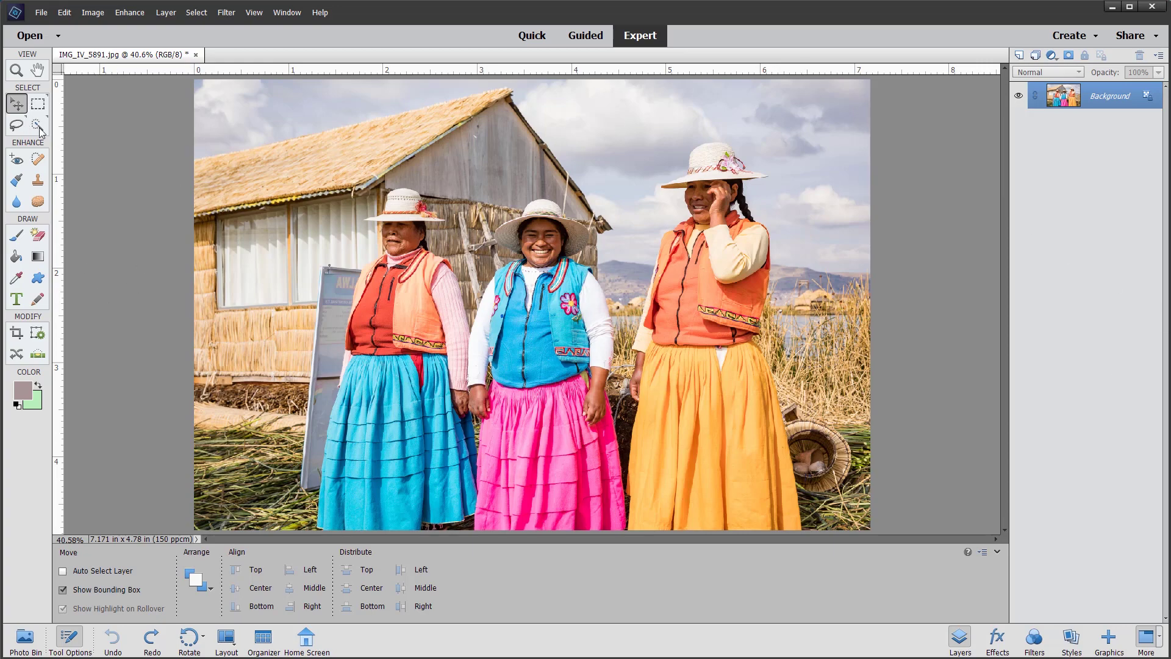
# Step: Select the blue skirt of the woman on the left with the Quick Selection tool
pyautogui.click(38, 125)
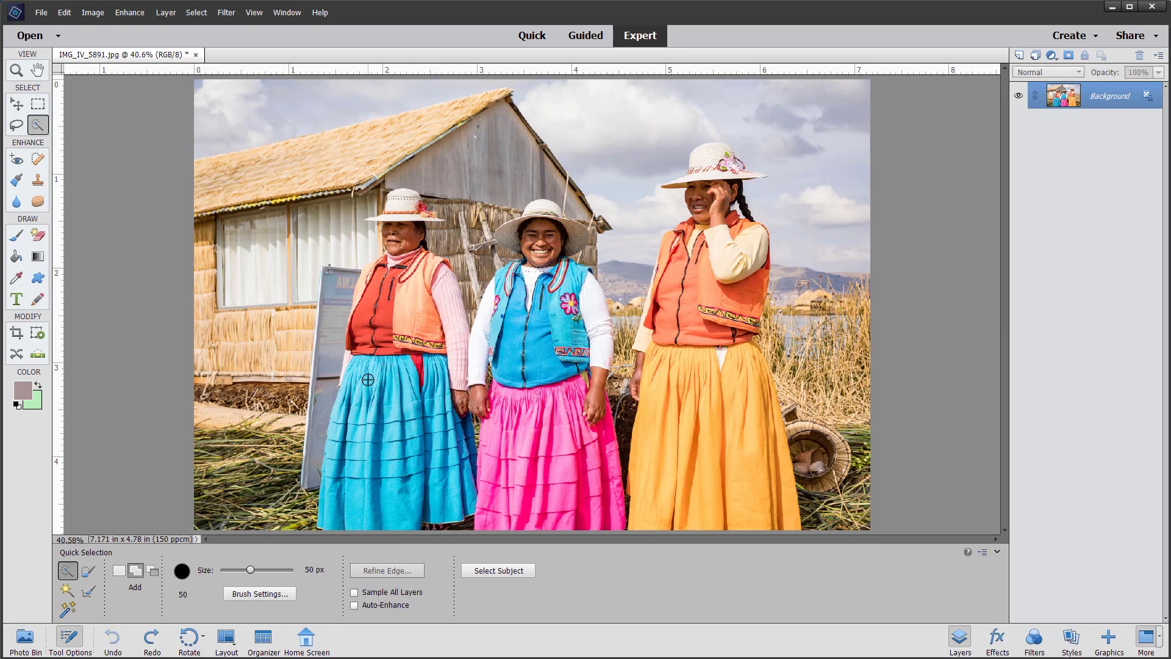
pyautogui.moveTo(368, 379)
pyautogui.mouseDown()
pyautogui.moveTo(358, 457)
pyautogui.moveTo(339, 482)
pyautogui.moveTo(354, 432)
pyautogui.moveTo(409, 481)
pyautogui.moveTo(447, 478)
pyautogui.moveTo(464, 444)
pyautogui.moveTo(438, 388)
pyautogui.mouseUp()
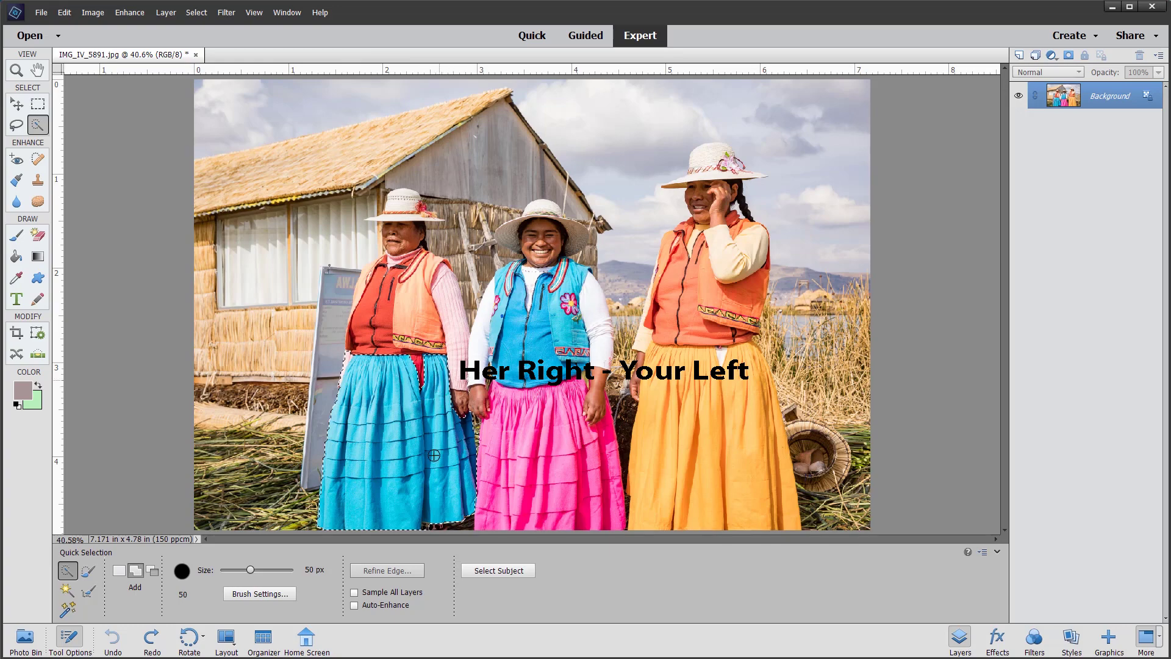
pyautogui.moveTo(434, 455); pyautogui.dragTo(431, 467)
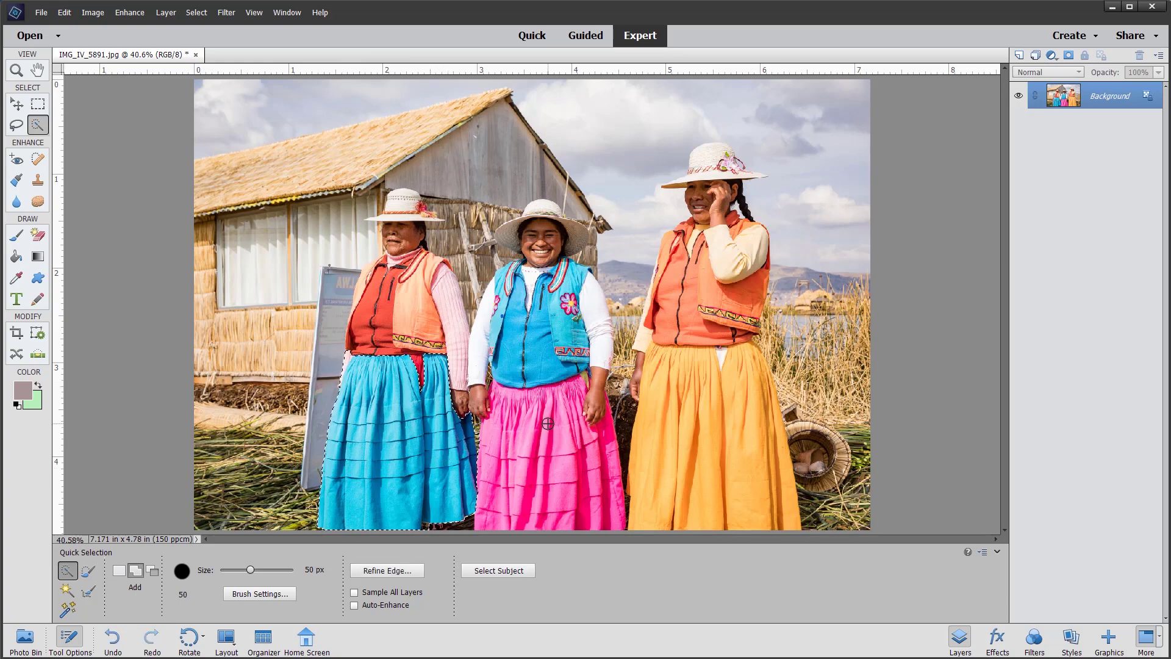
# Step: Subtract a small patch at the blue skirt's bottom edge from the selection and add it back
pyautogui.press('alt')
pyautogui.press('alt')
pyautogui.press('alt')
pyautogui.press('alt')
pyautogui.press('alt')
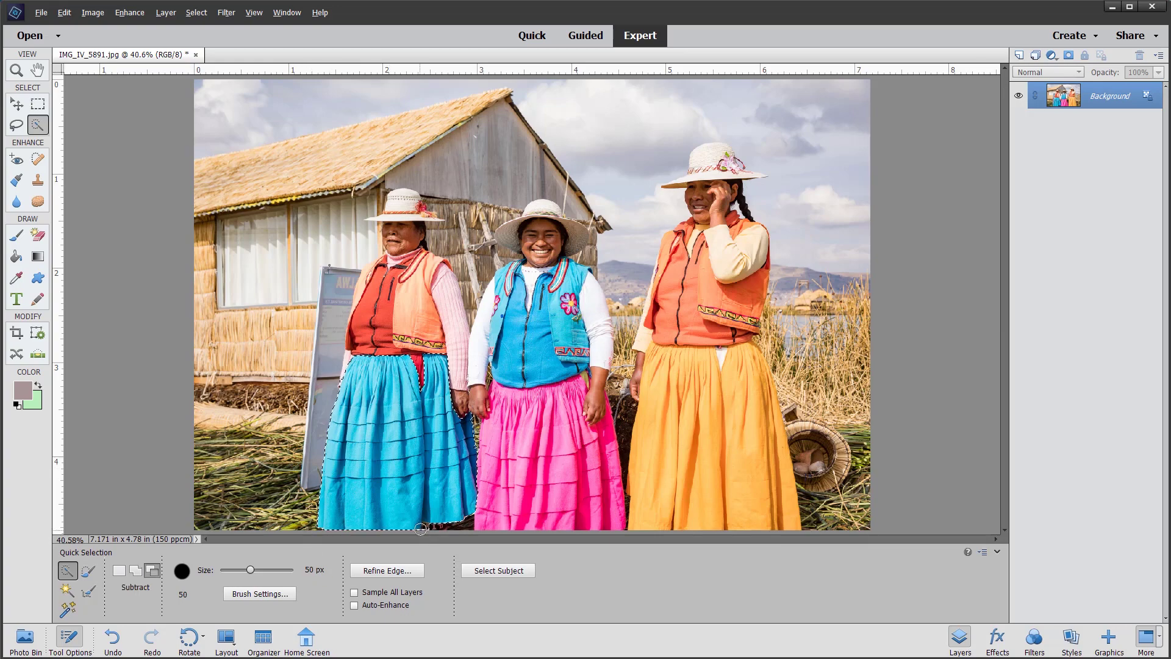
pyautogui.moveTo(425, 526); pyautogui.dragTo(425, 501)
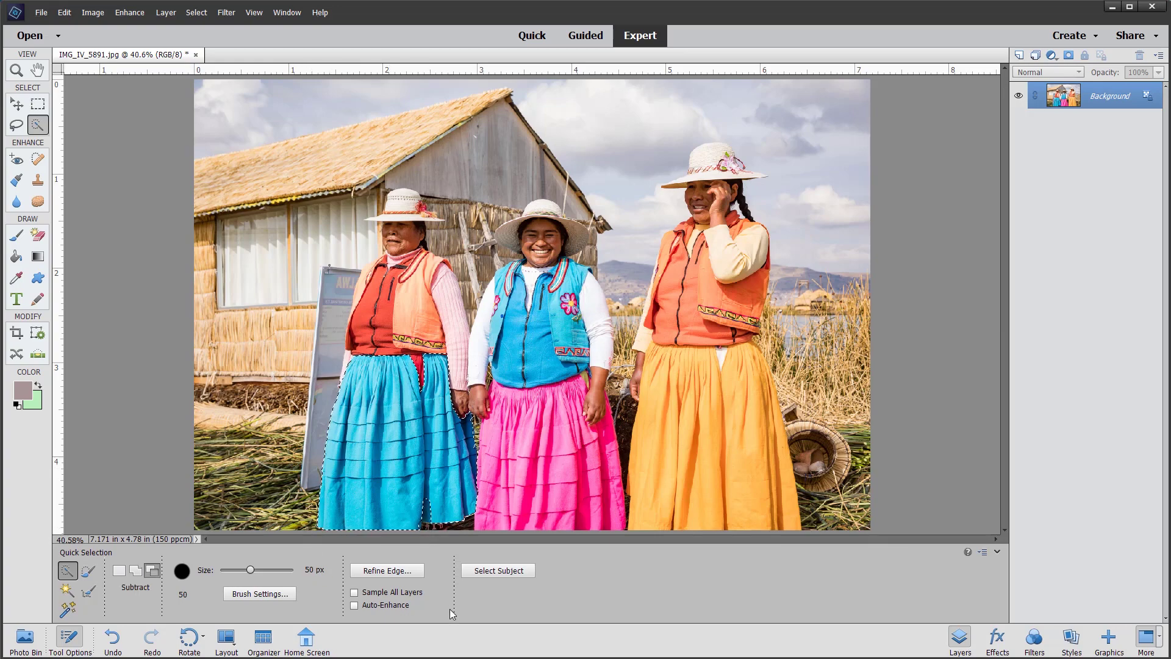
pyautogui.click(427, 513)
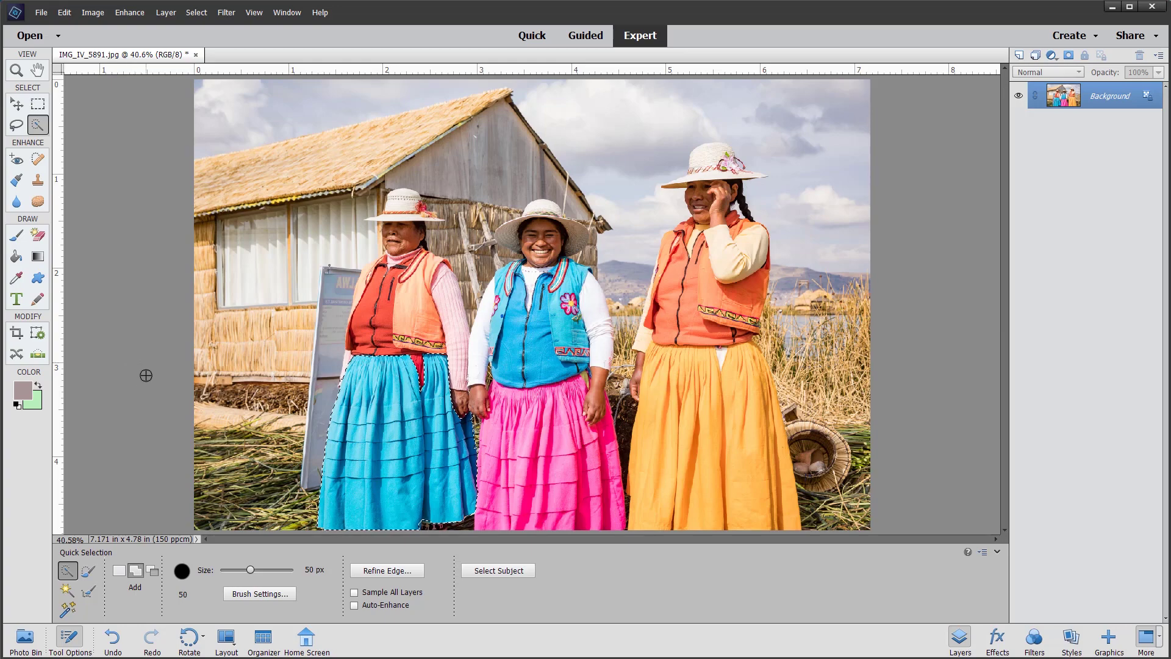
# Step: Reset the foreground and background colours to black and white and add a Gradient Map adjustment layer over the skirt selection
pyautogui.press('e')
pyautogui.press('d')
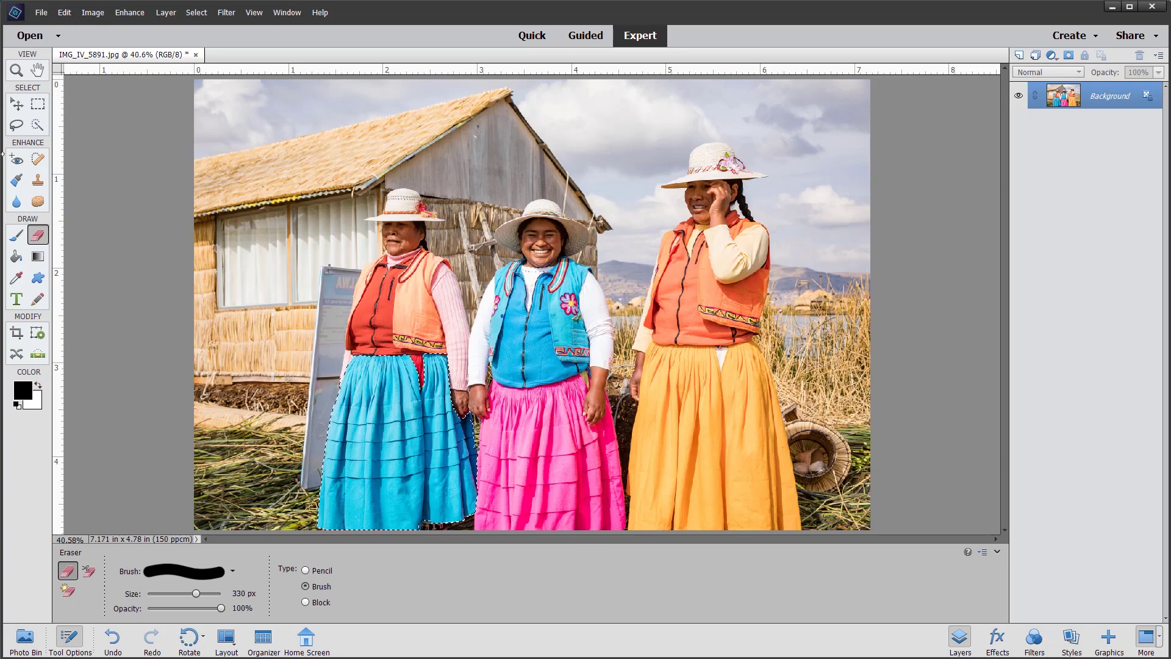
pyautogui.click(164, 15)
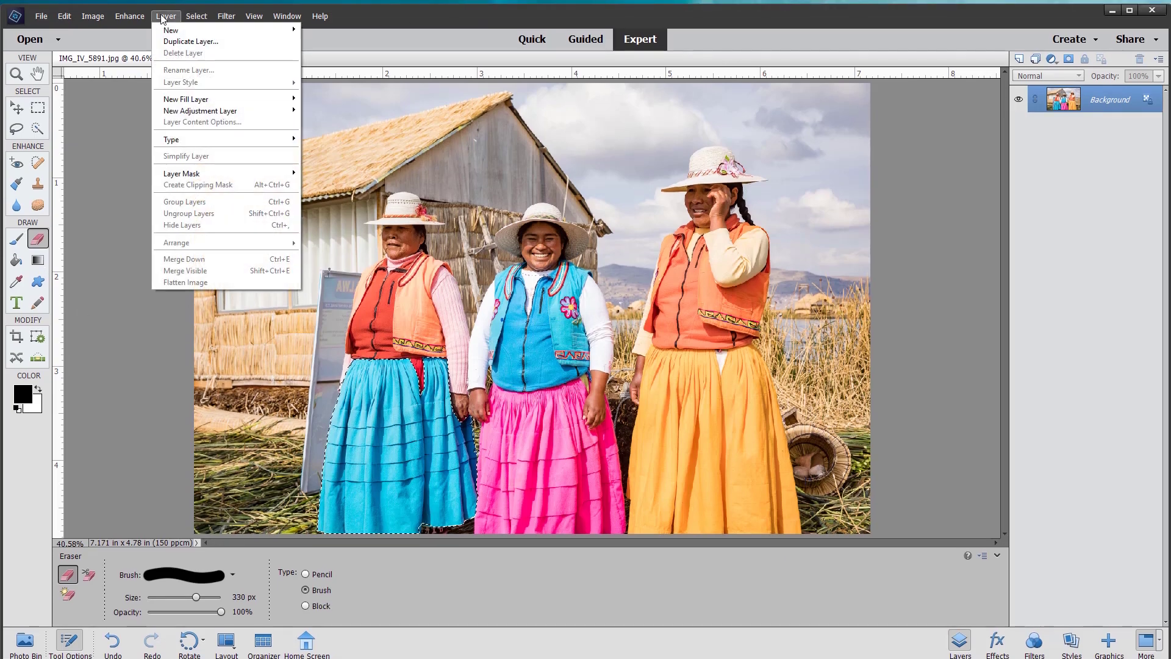
pyautogui.moveTo(244, 111)
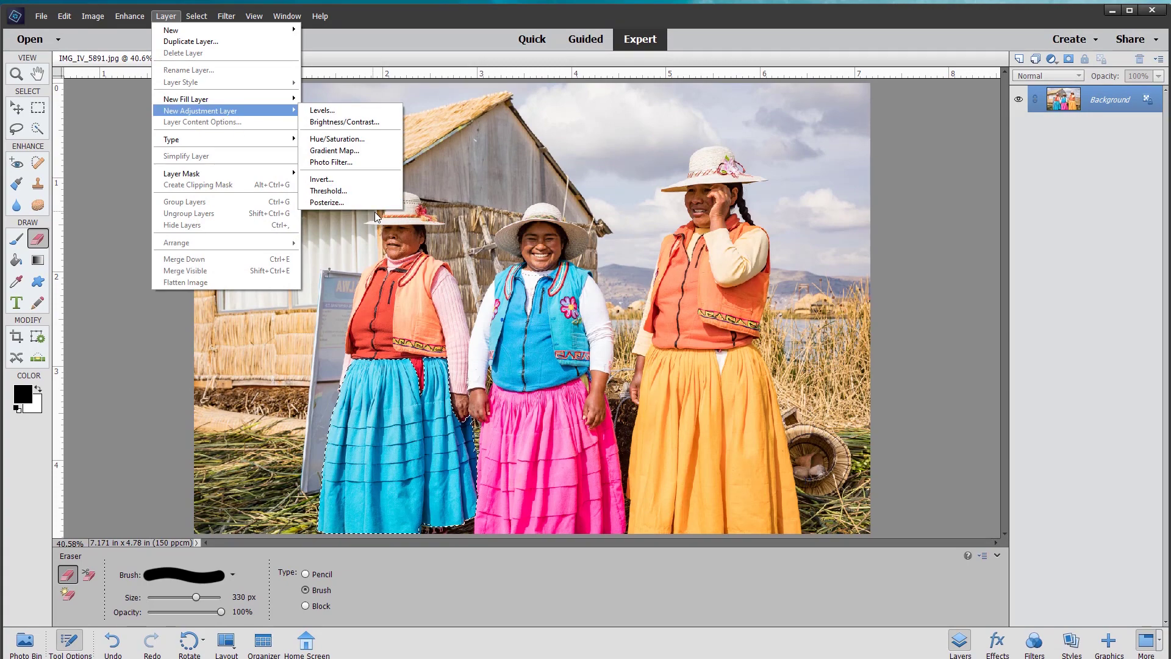
pyautogui.click(333, 150)
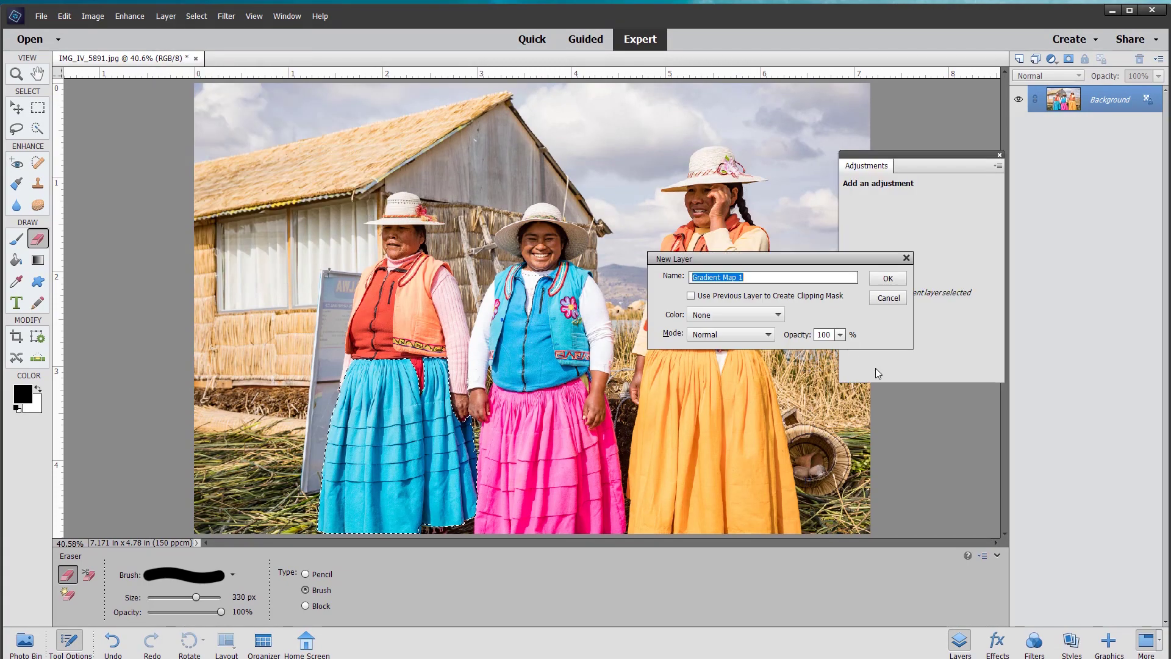
pyautogui.click(887, 278)
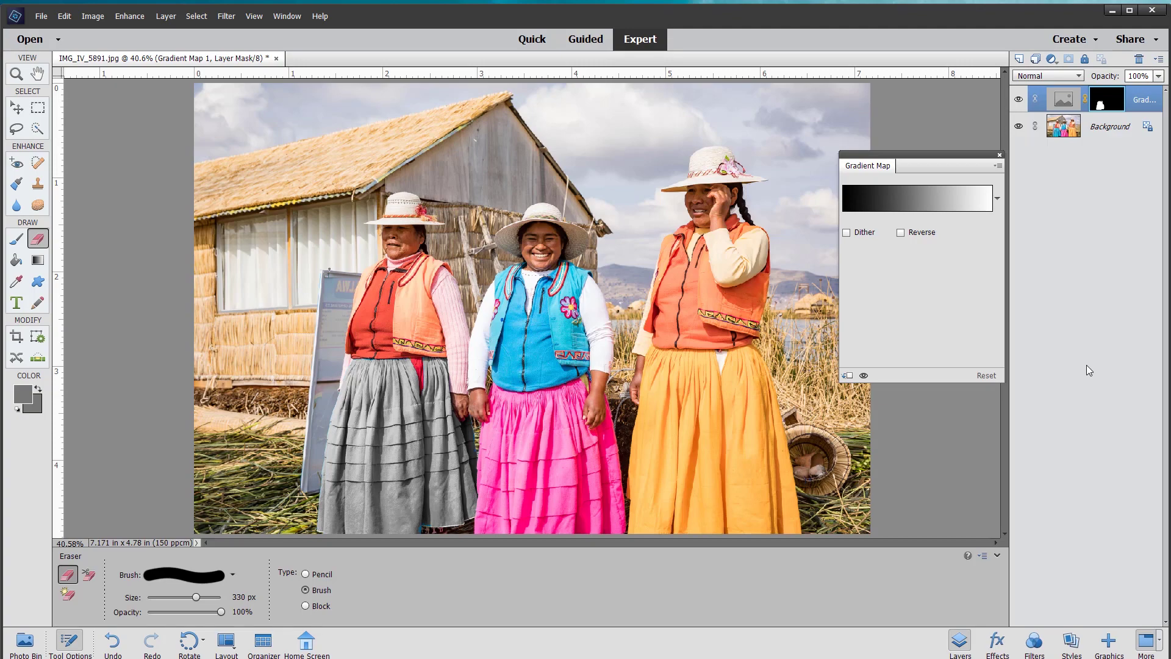
# Step: Add a colour stop at 51% to the skirt's black-to-white gradient map and colour it bright green, 0eed0e
pyautogui.click(914, 199)
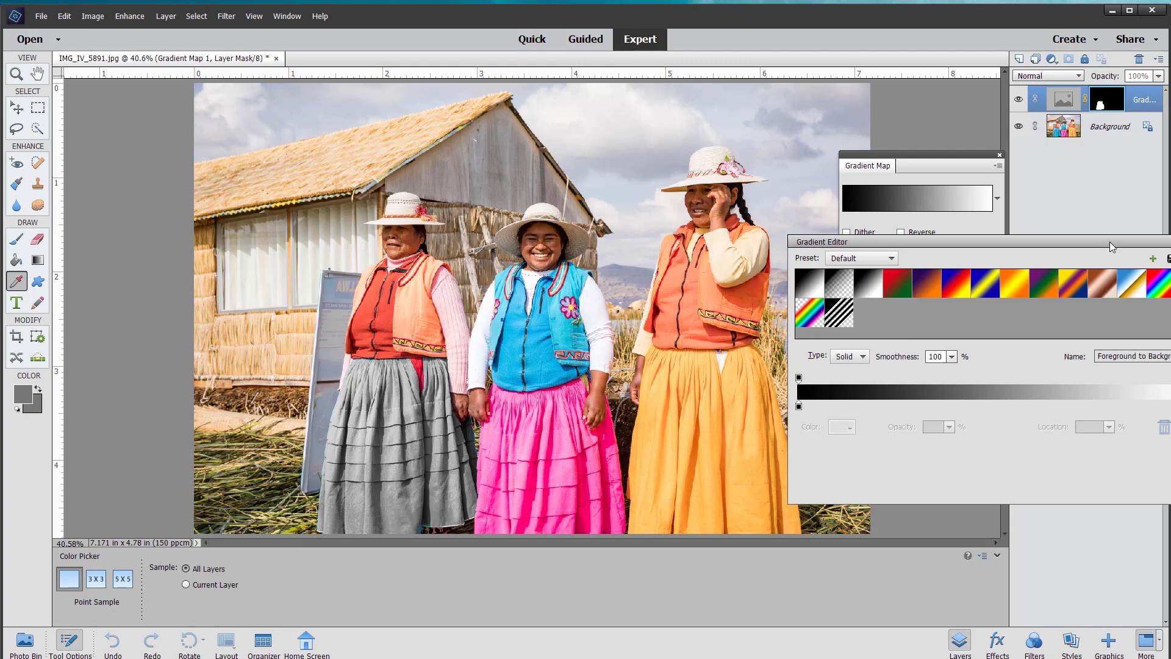
pyautogui.moveTo(1110, 242); pyautogui.dragTo(955, 351)
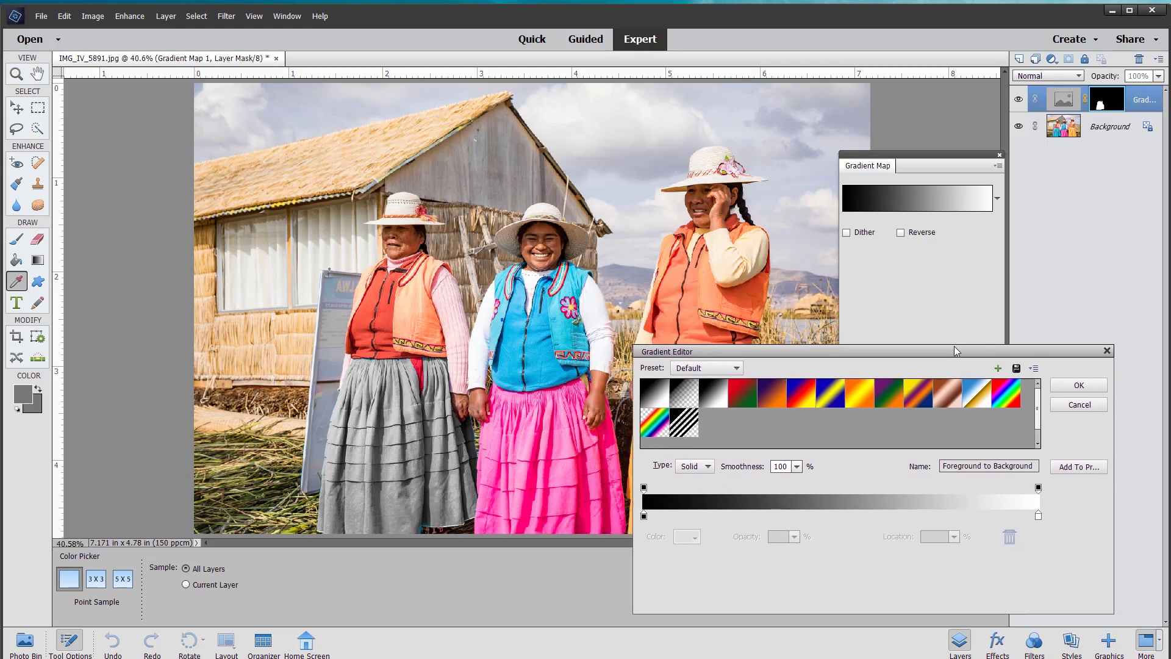
pyautogui.click(845, 514)
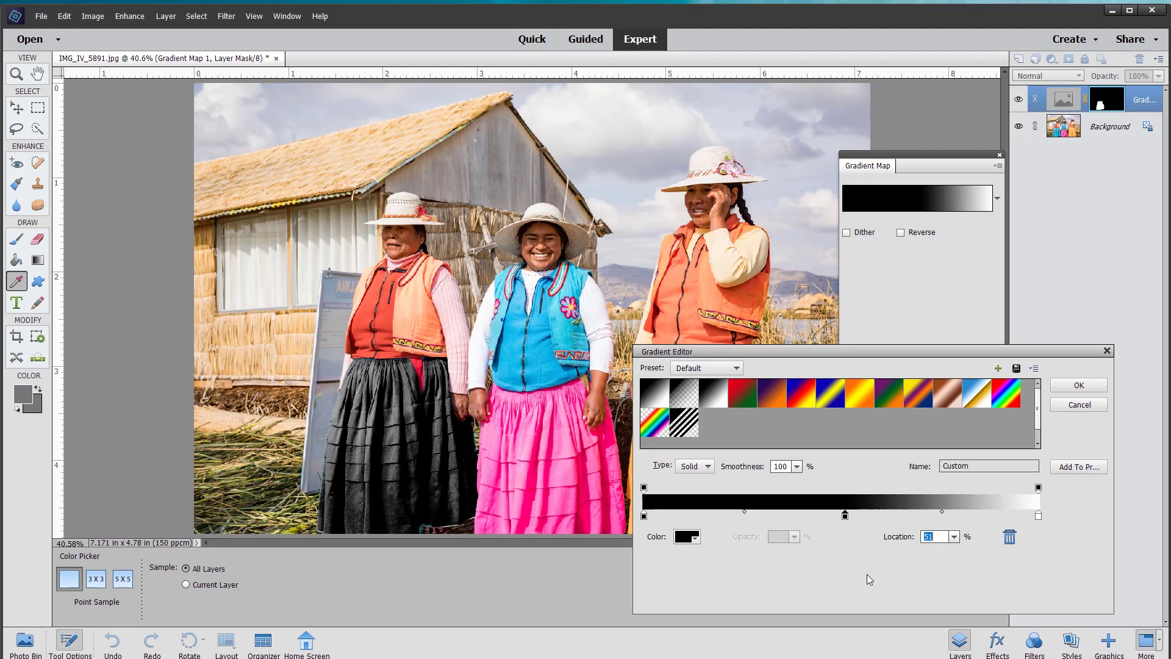
pyautogui.click(686, 539)
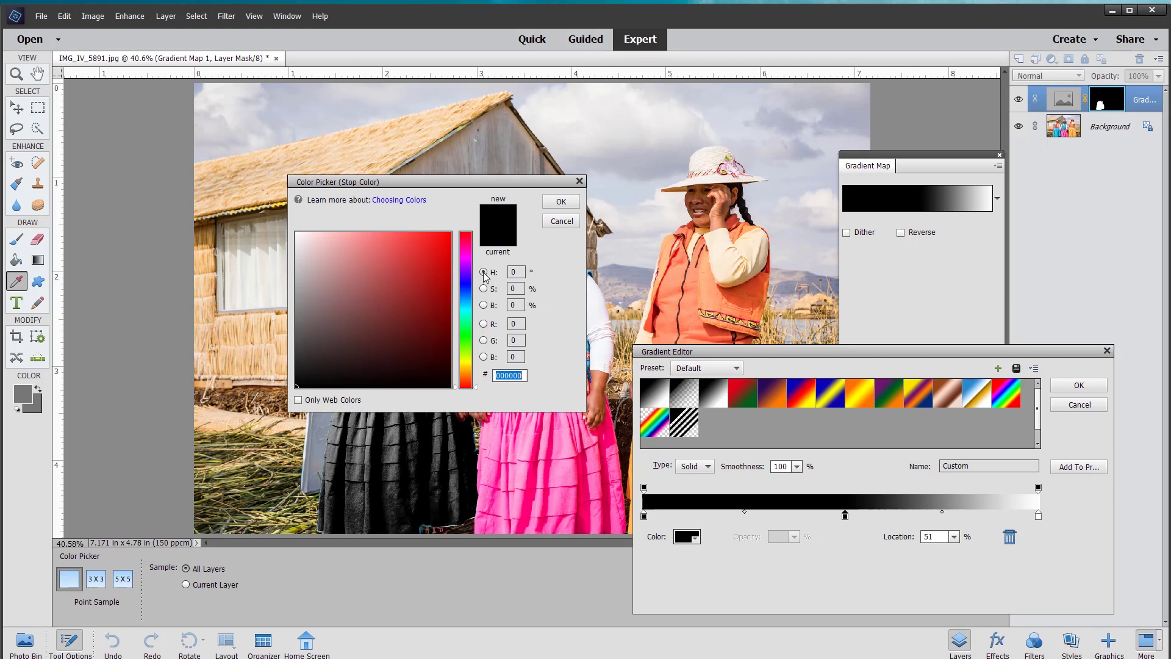
pyautogui.click(467, 340)
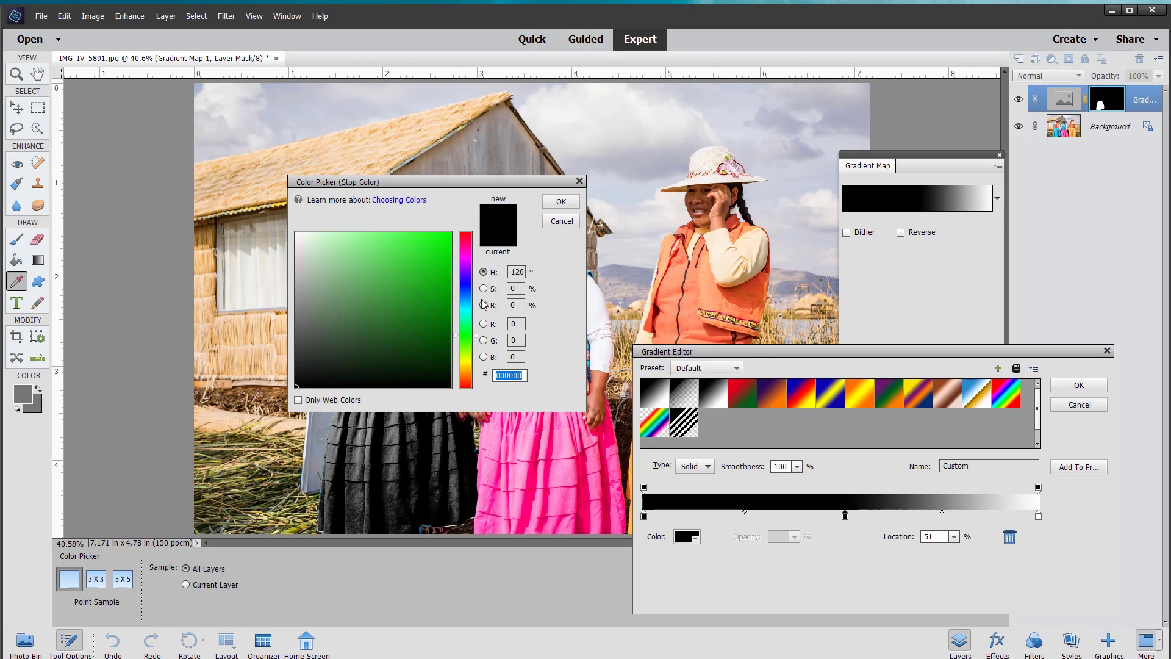
pyautogui.moveTo(496, 186); pyautogui.dragTo(802, 103)
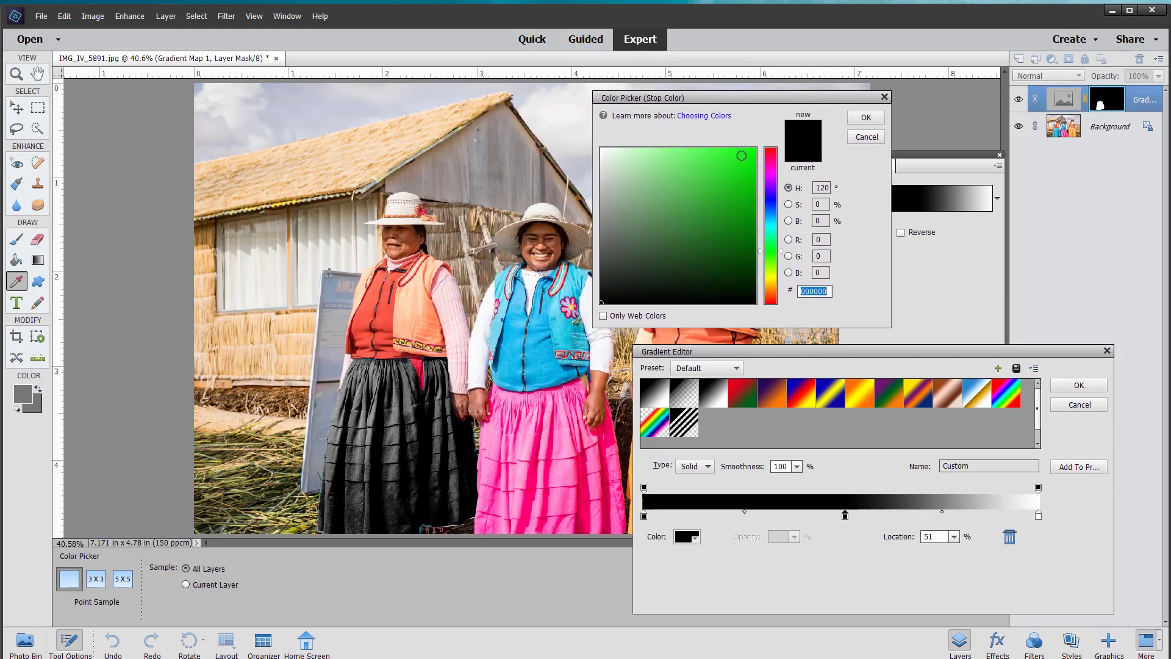
pyautogui.click(747, 159)
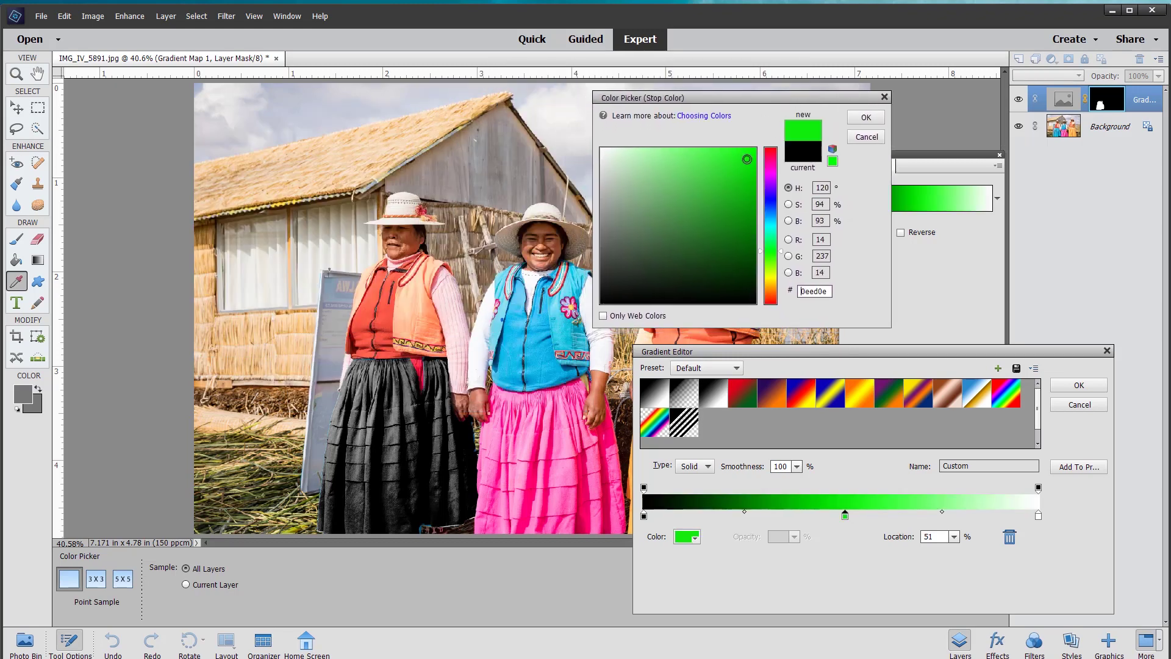
pyautogui.click(866, 117)
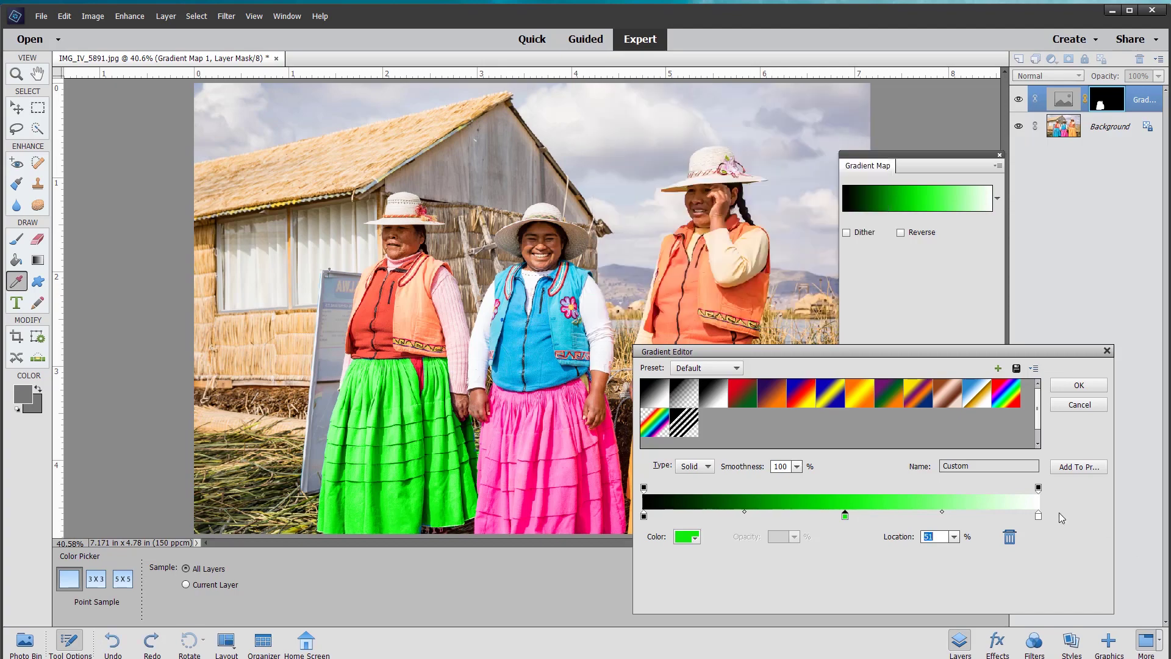
# Step: Shift the midpoint between the green and white stops to 25% and move the green stop closer to the white end
pyautogui.click(942, 513)
pyautogui.moveTo(943, 510); pyautogui.dragTo(1002, 508)
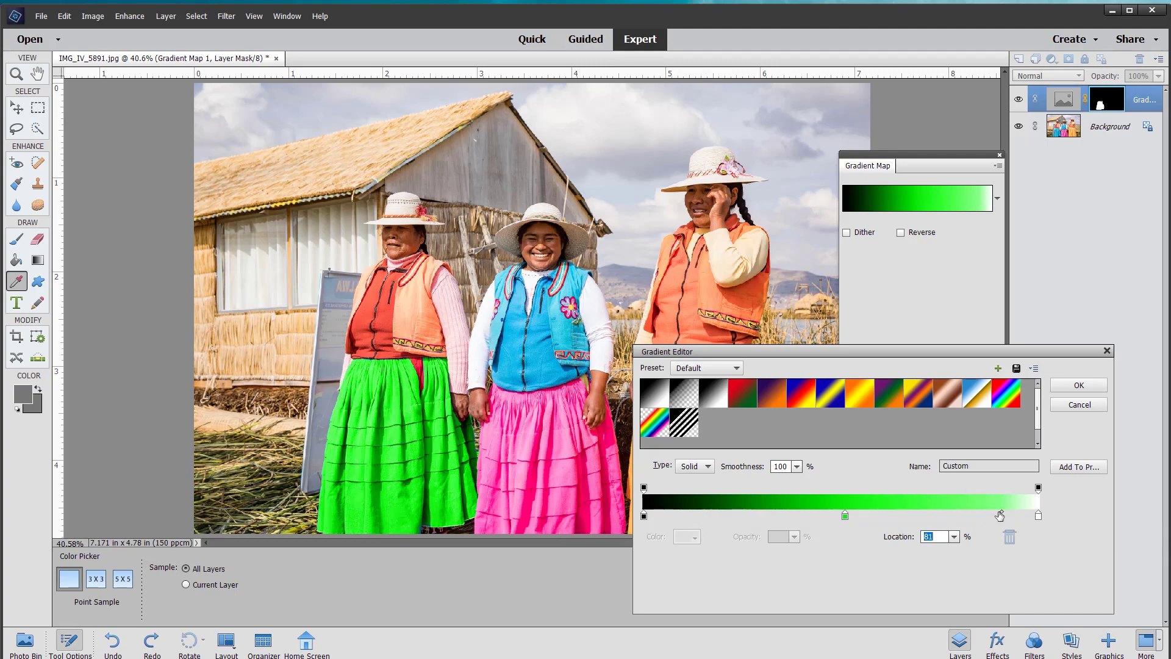
pyautogui.moveTo(1001, 510); pyautogui.dragTo(1019, 511)
pyautogui.moveTo(1020, 515); pyautogui.dragTo(893, 516)
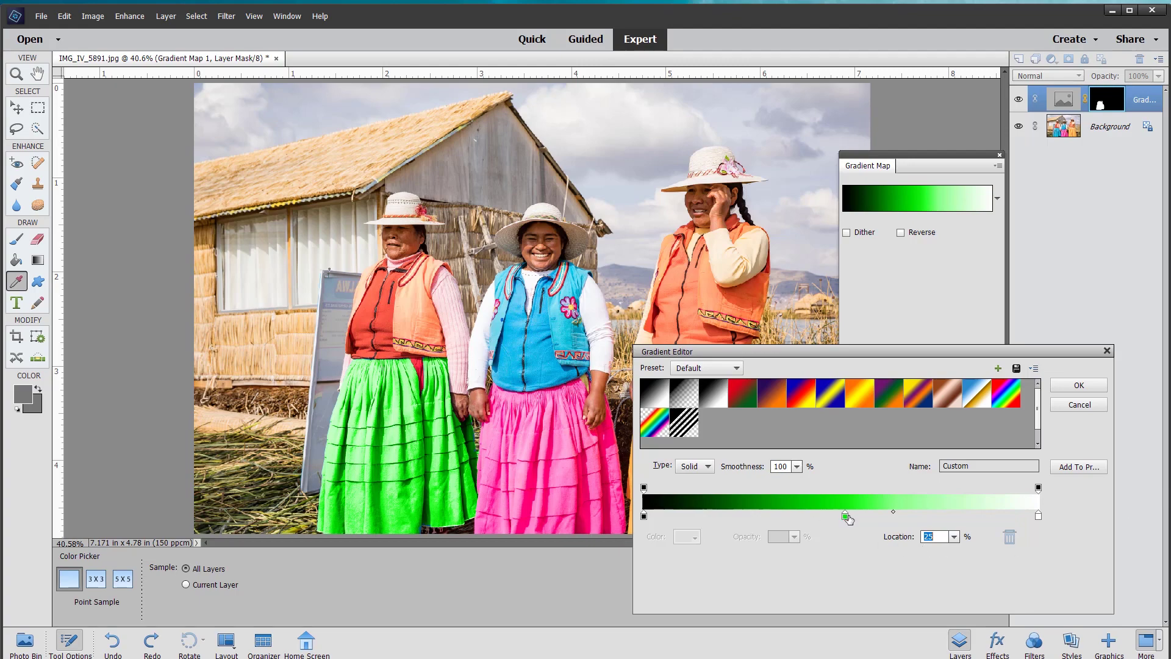
pyautogui.moveTo(847, 517); pyautogui.dragTo(876, 516)
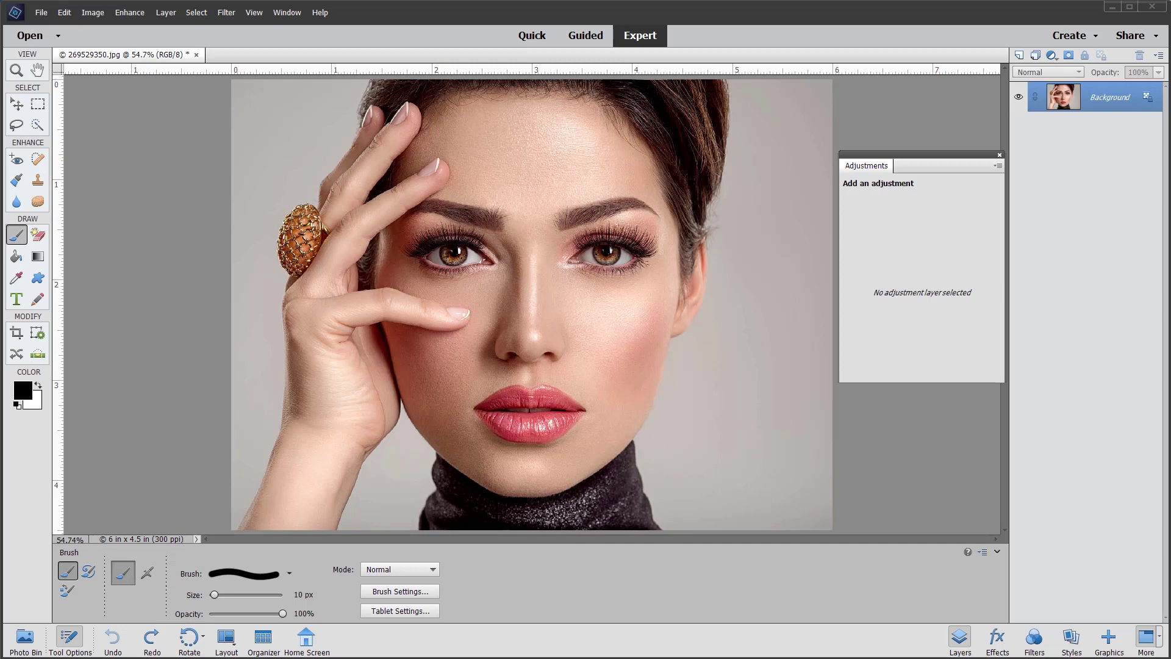
# Step: Redo the Gradient Map layer on the portrait's lips and add a purple a320af colour stop at 55% to its gradient
pyautogui.hotkey('ctrl', 'y')
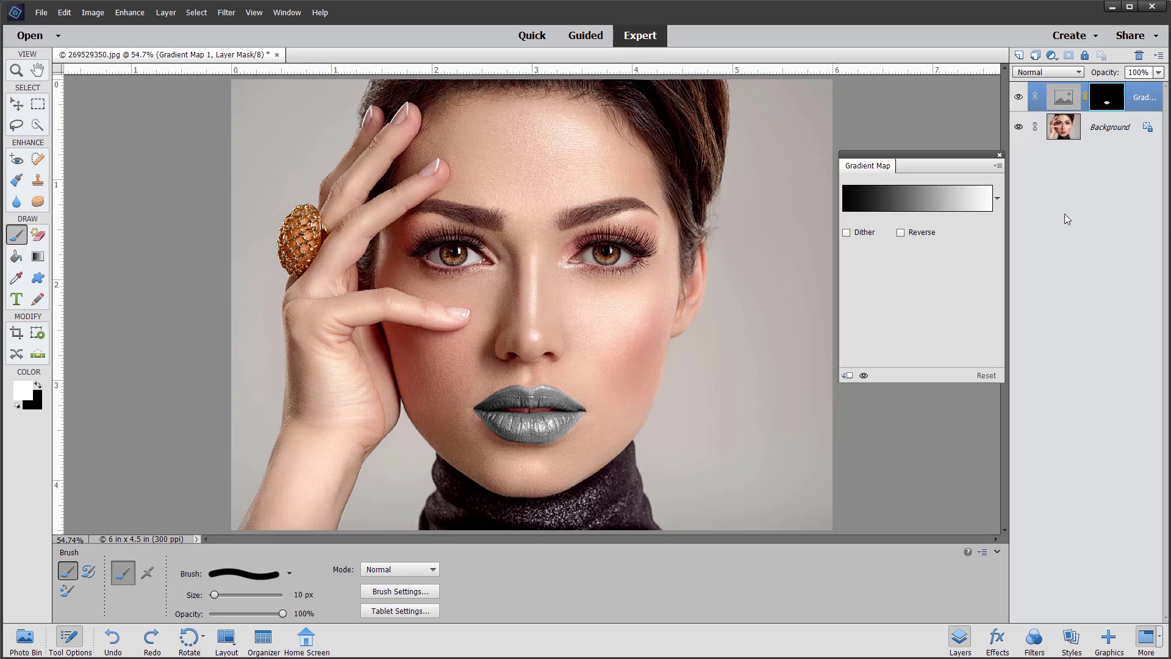
pyautogui.click(910, 203)
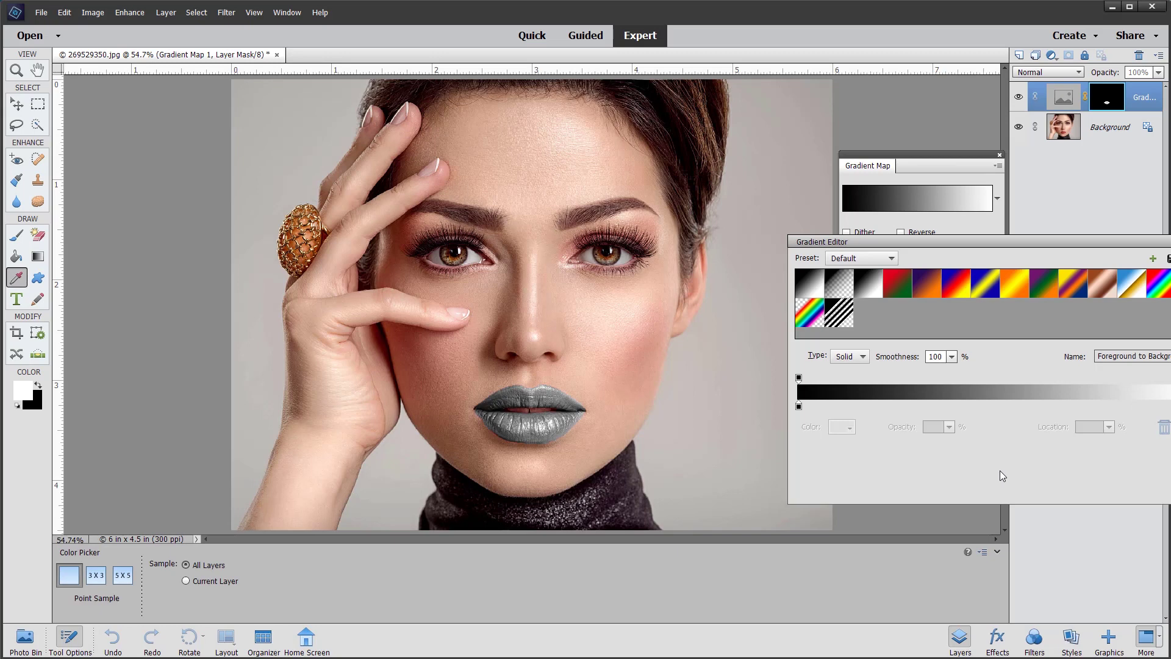
pyautogui.click(1015, 404)
pyautogui.click(837, 427)
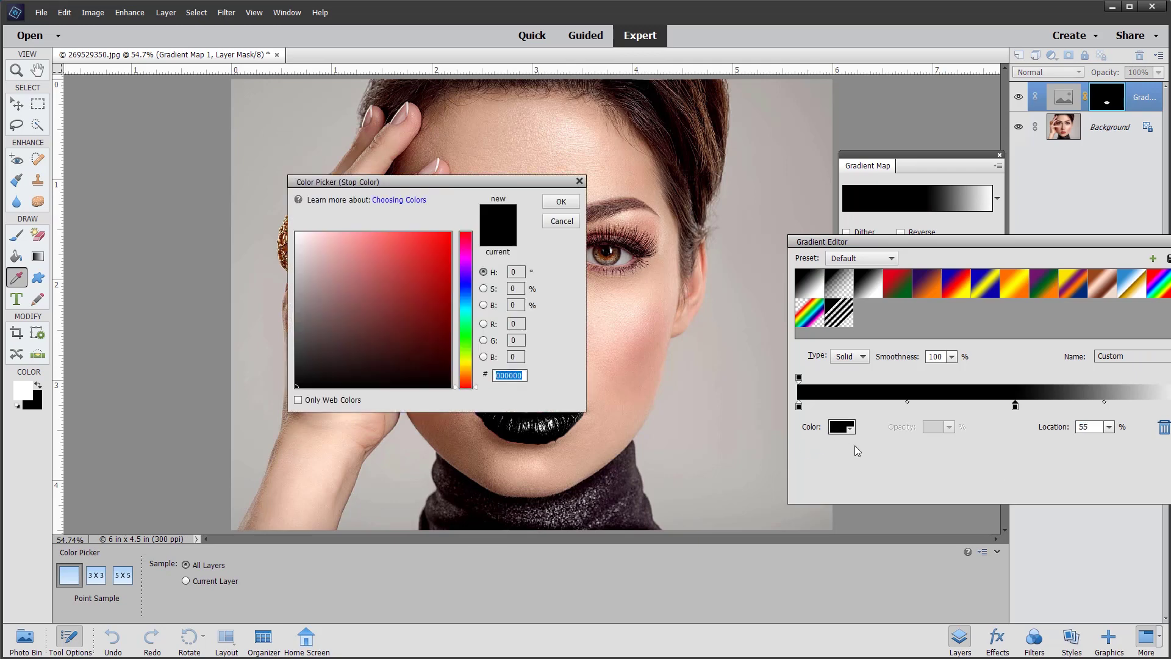
pyautogui.click(462, 262)
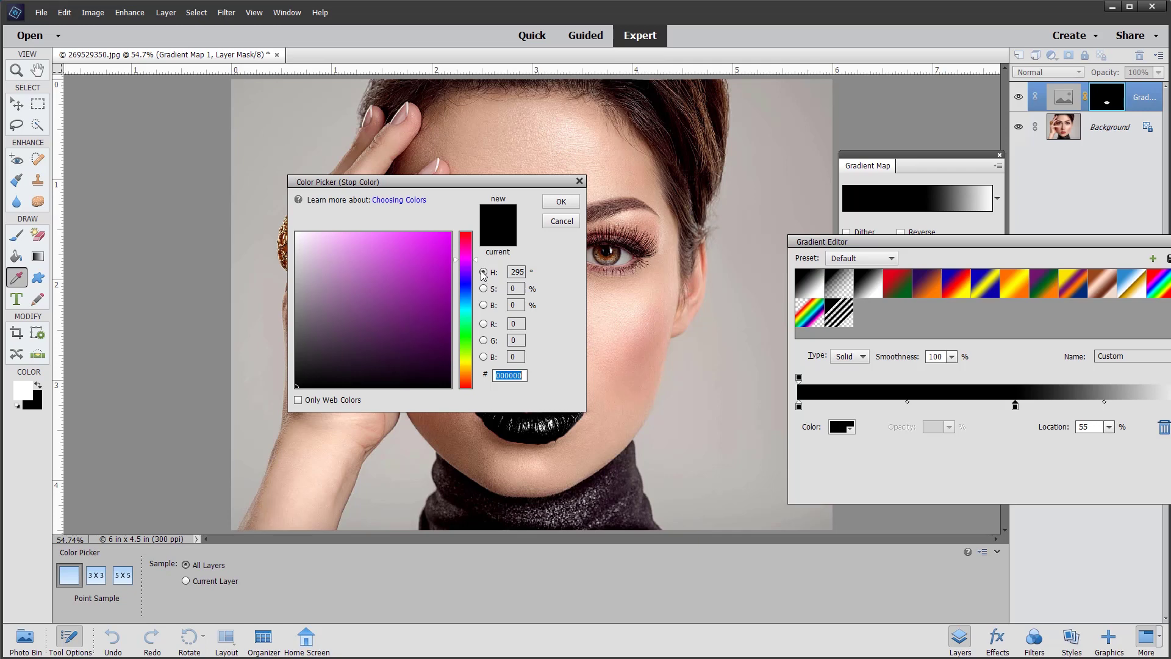
pyautogui.click(424, 281)
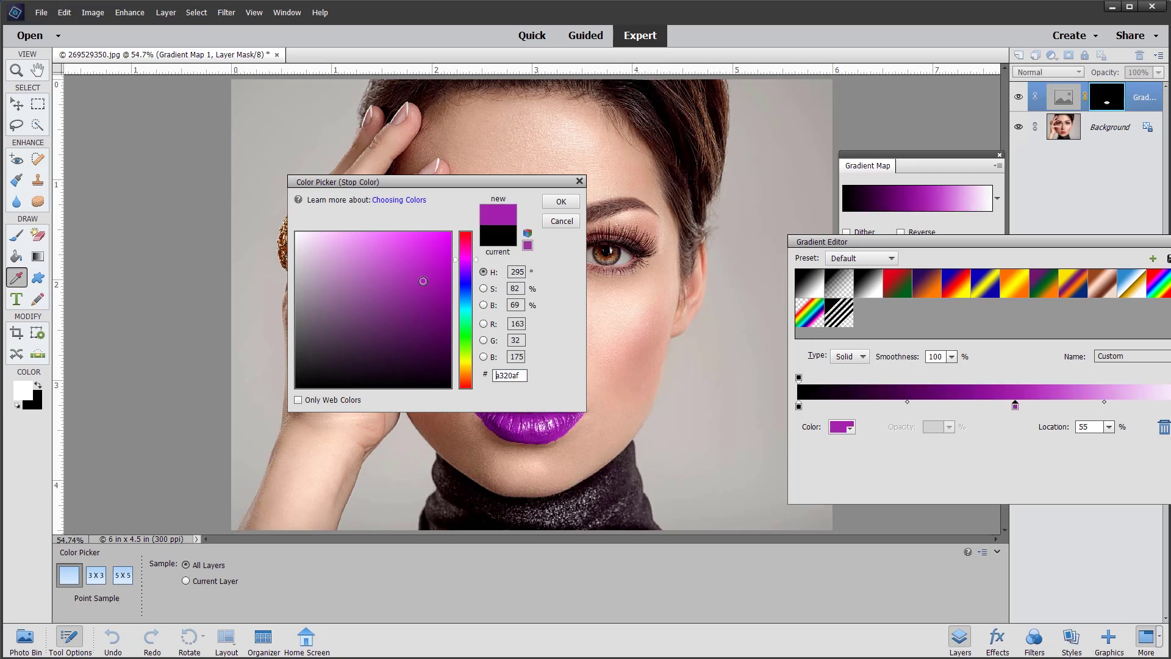
pyautogui.click(560, 201)
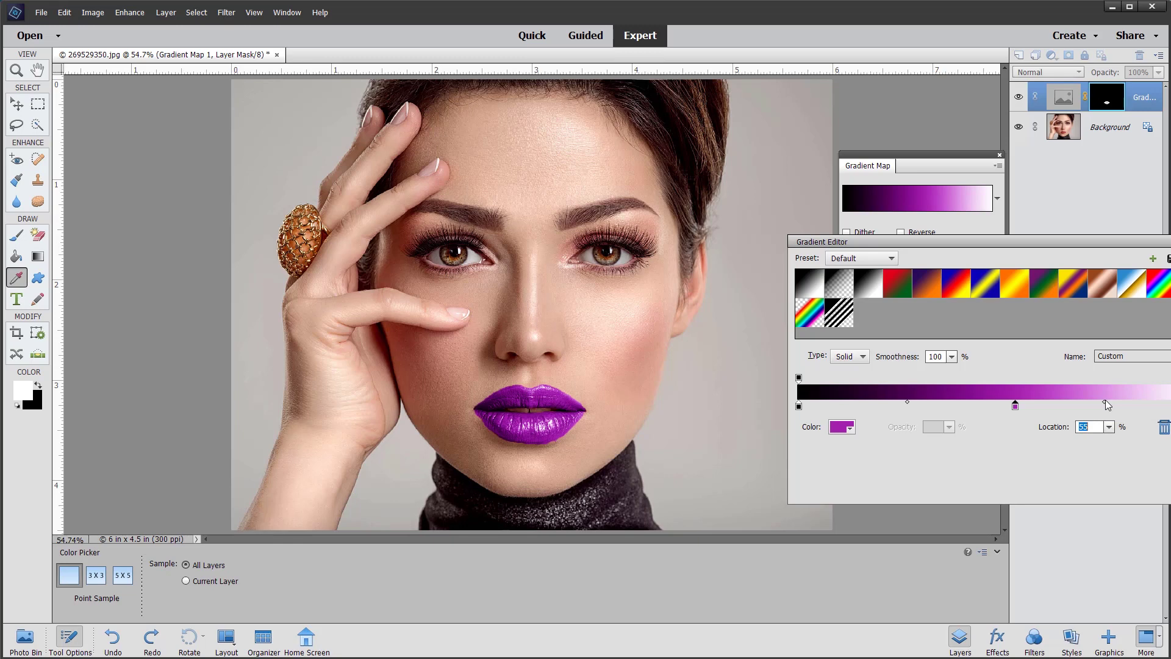
# Step: Set the midpoint between the purple and white stops to 27% and accept the lips' gradient
pyautogui.moveTo(1105, 405); pyautogui.dragTo(1166, 401)
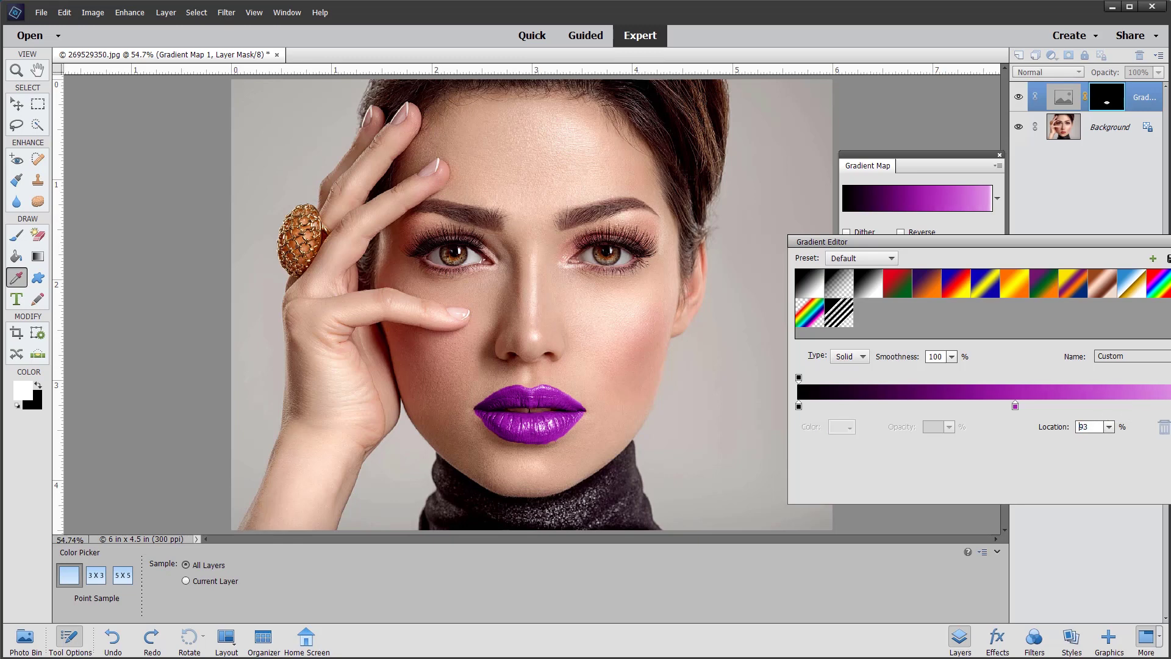
pyautogui.doubleClick(1079, 426)
pyautogui.press('Down')
pyautogui.press('Down')
pyautogui.press('Down')
pyautogui.press('Down')
pyautogui.press('Down')
pyautogui.press('Down')
pyautogui.press('Down')
pyautogui.press('Down')
pyautogui.press('Down')
pyautogui.press('Down')
pyautogui.press('Down')
pyautogui.press('Down')
pyautogui.press('Down')
pyautogui.press('Down')
pyautogui.press('Down')
pyautogui.press('Down')
pyautogui.press('Down')
pyautogui.press('Down')
pyautogui.press('Down')
pyautogui.press('Down')
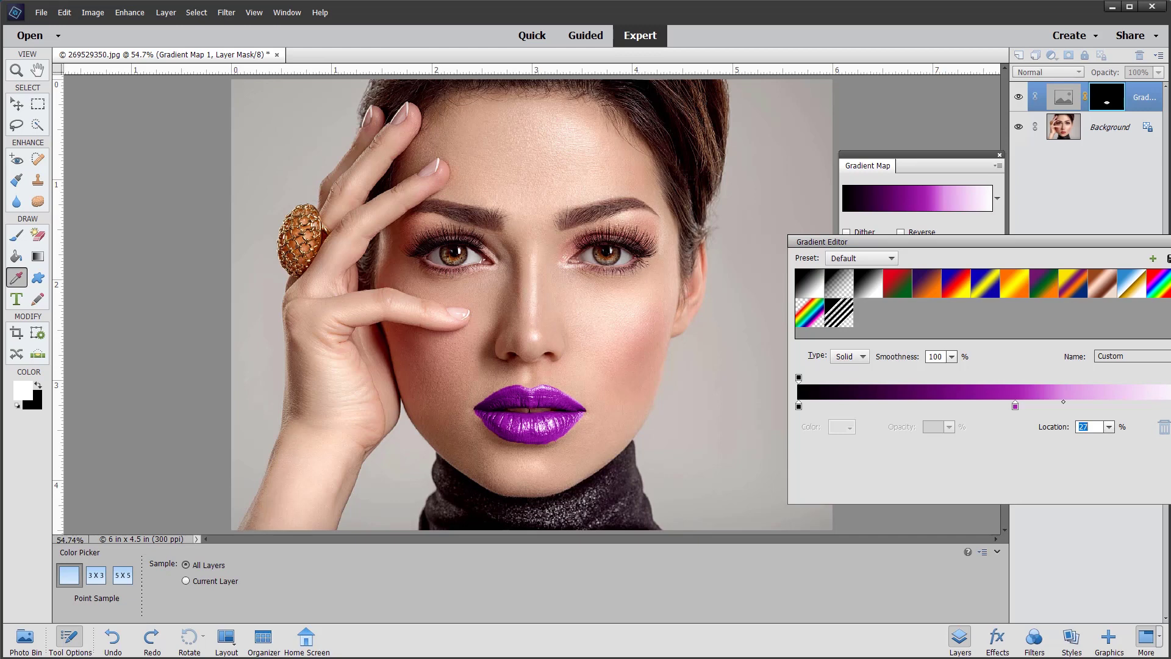
pyautogui.press('Return')
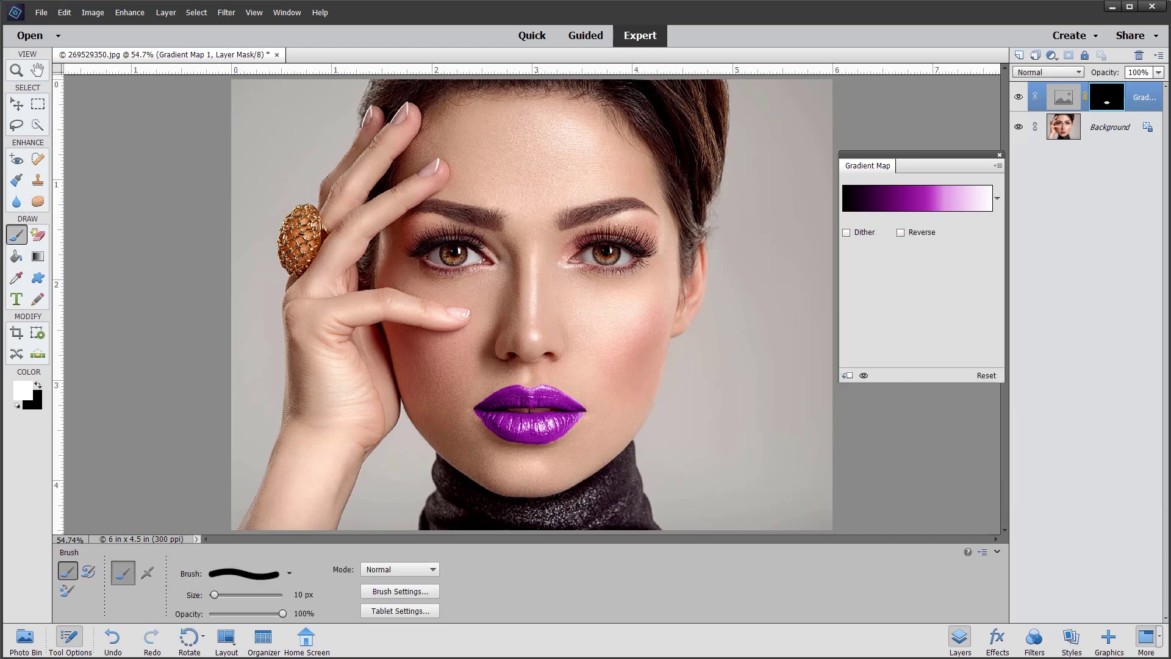